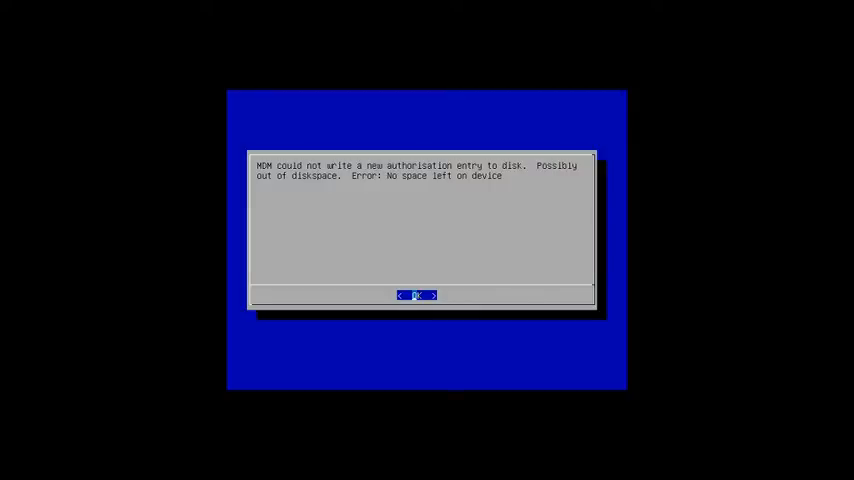
Dismiss the MDM 'No space left on device' error dialog
{"action": "key", "text": "Return"}
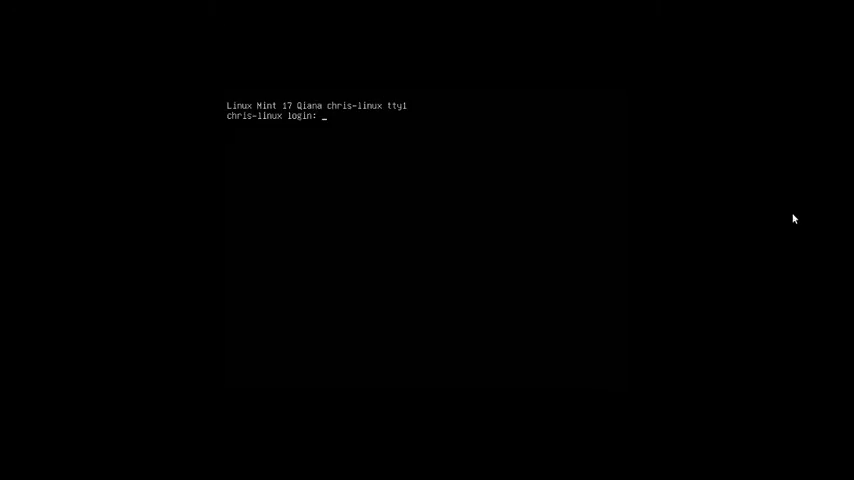
{"action": "type", "text": "chris"}
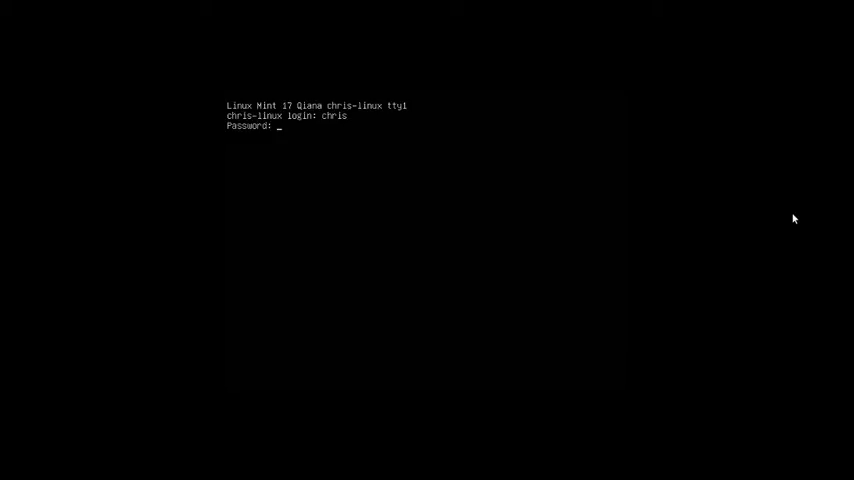
Log in at the console with the username and password
{"action": "key", "text": "Return"}
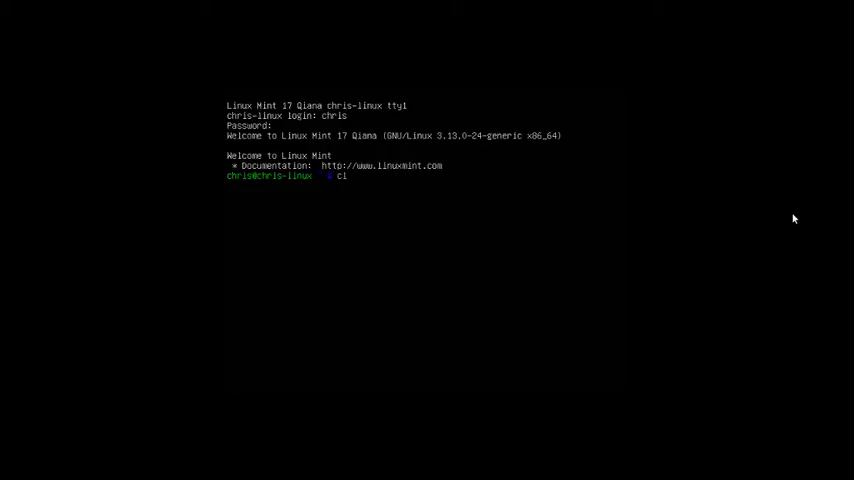
{"action": "type", "text": "cl"}
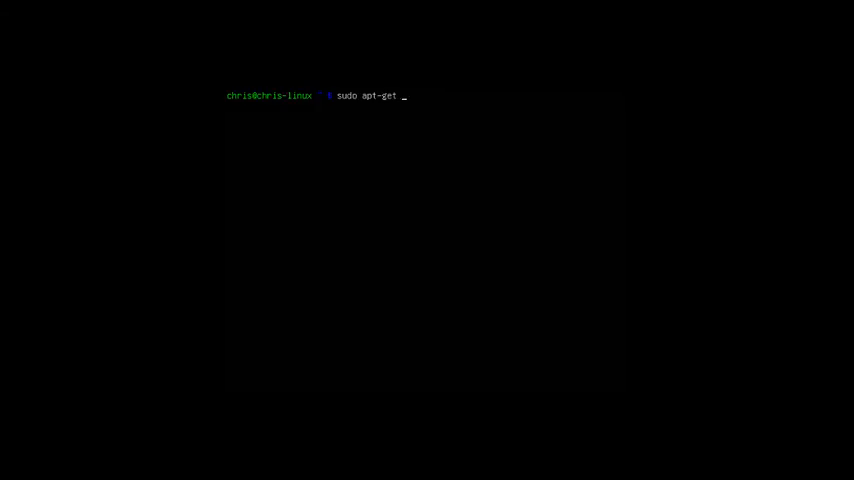
{"action": "type", "text": "clean"}
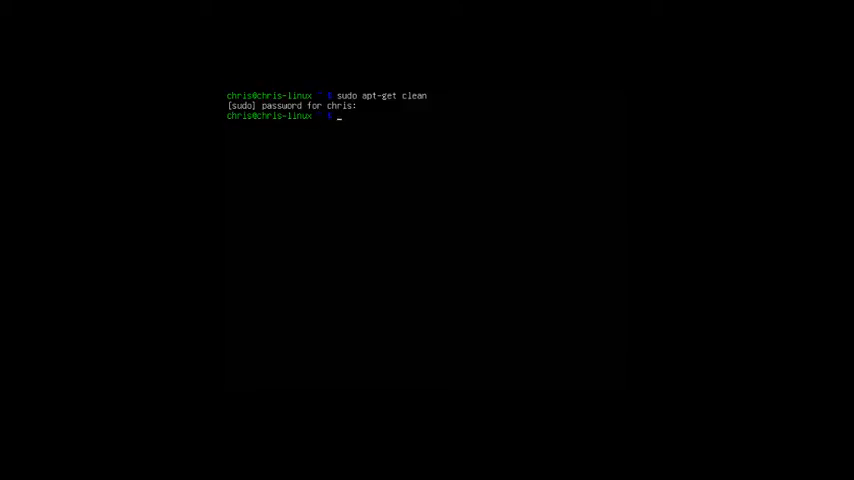
{"action": "type", "text": "sudo"}
{"action": "type", "text": " reboot"}
Run sudo reboot to restart into the graphical login screen
{"action": "key", "text": "Return"}
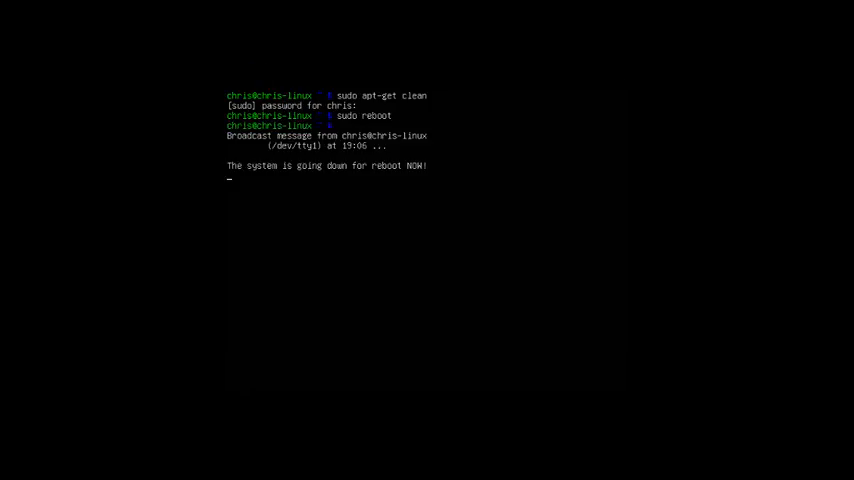